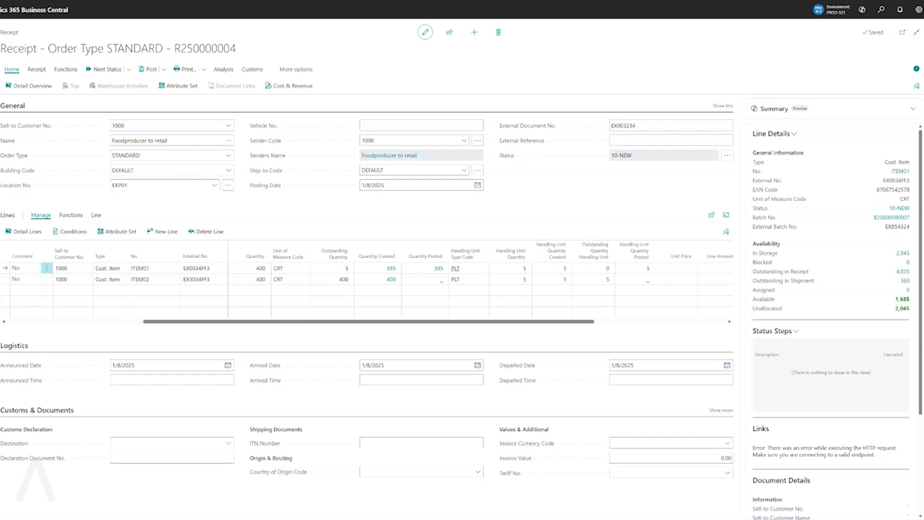
# Leave the receipt and open the third shipment in the shipments list, for Jumbo Foodmarkt Amsterdam with quantity 60, as a full page
pyautogui.click(8, 47)
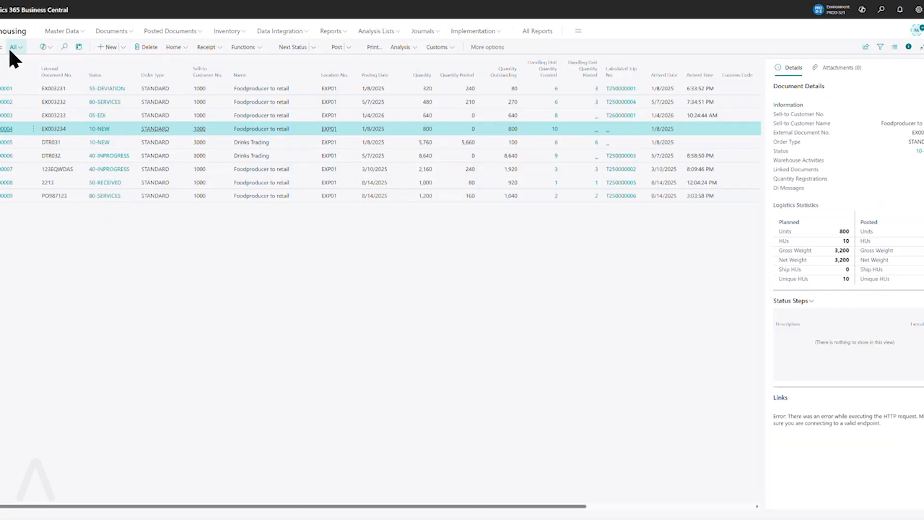
pyautogui.click(6, 31)
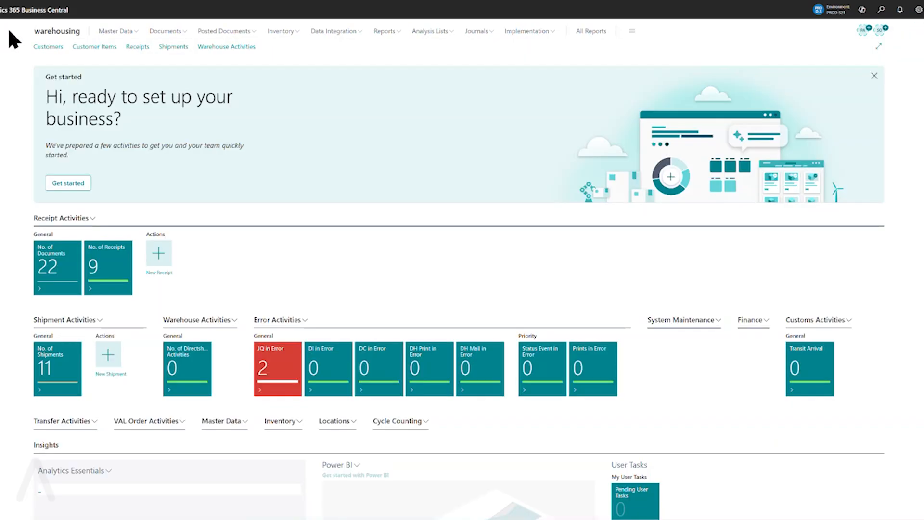
pyautogui.click(174, 51)
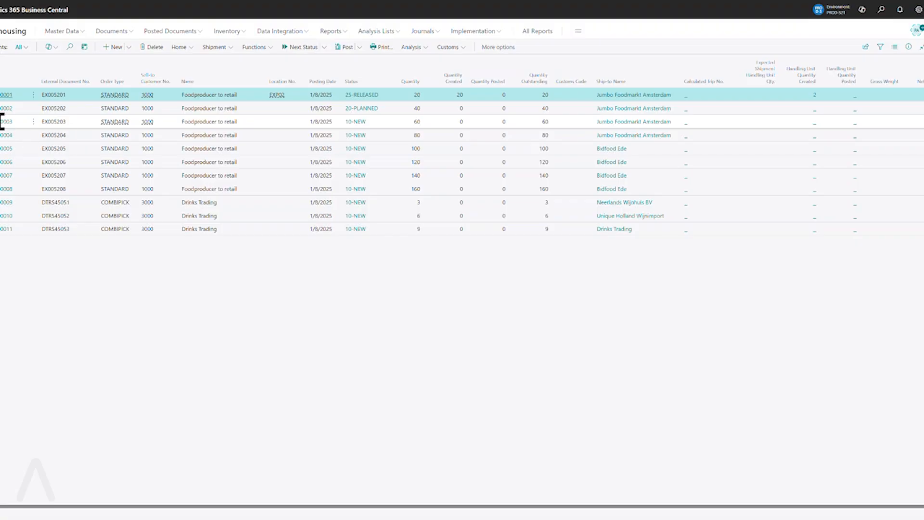
pyautogui.click(2, 121)
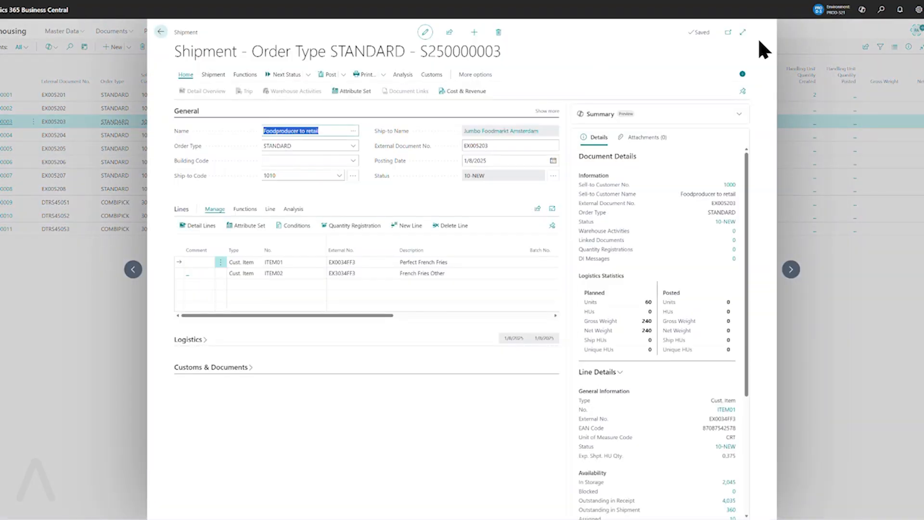
pyautogui.click(744, 33)
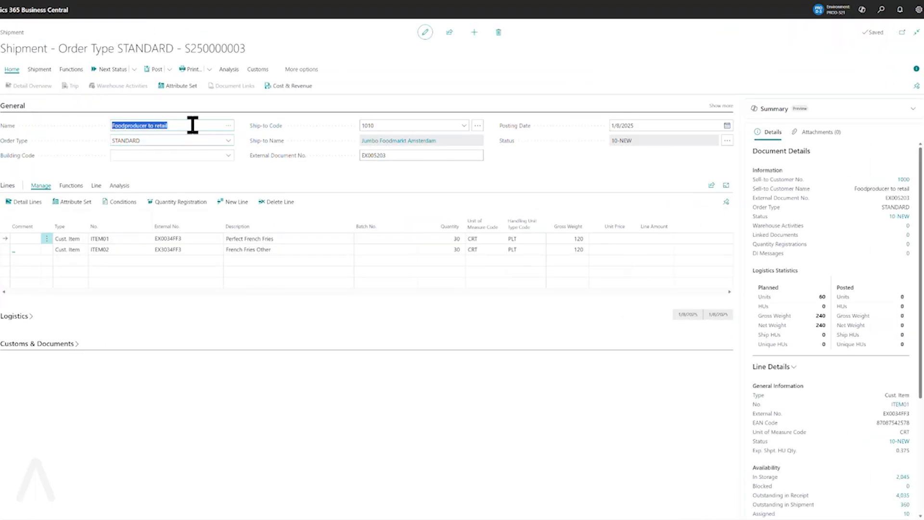
# Review the shipment's customer name, order type and the quantities on its two item lines
pyautogui.click(193, 125)
pyautogui.click(188, 141)
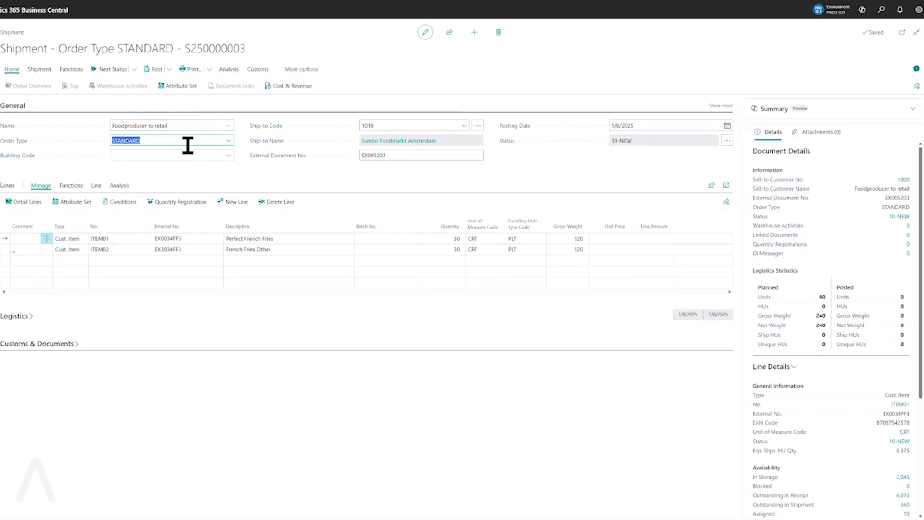
pyautogui.click(542, 175)
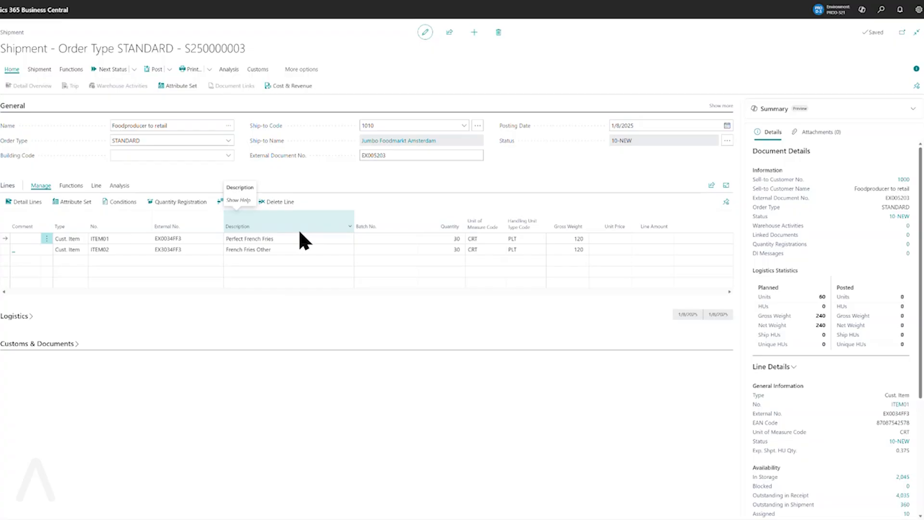
pyautogui.click(443, 239)
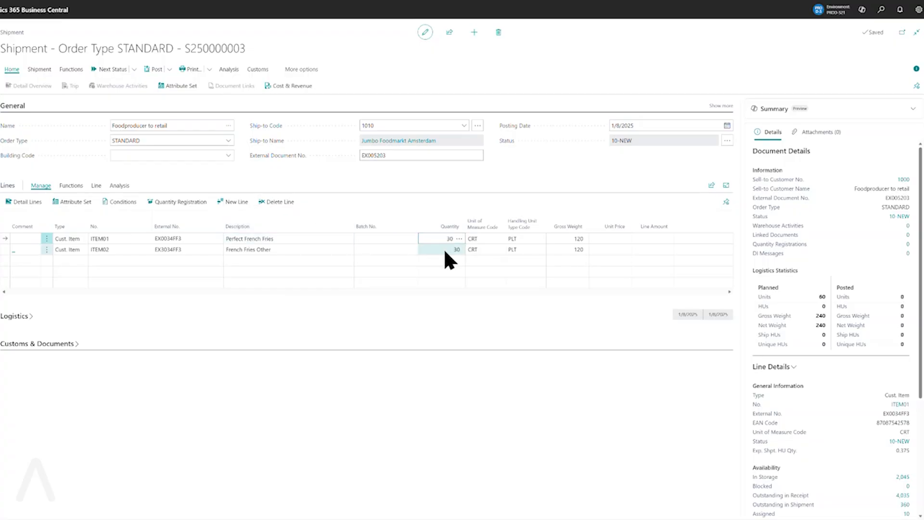
pyautogui.click(444, 248)
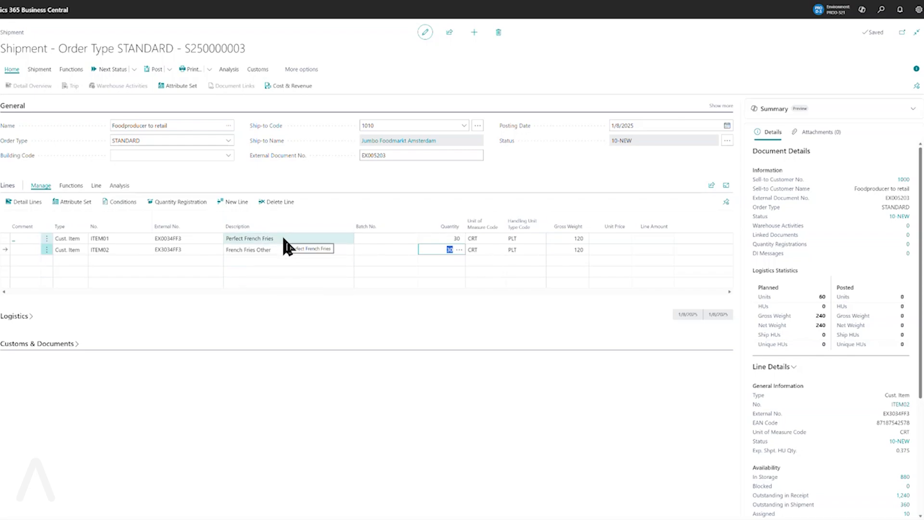
pyautogui.click(7, 238)
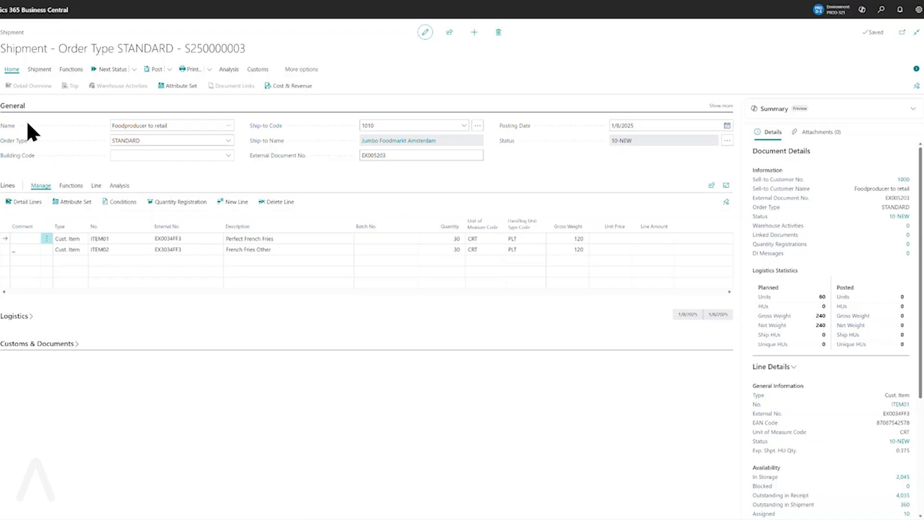
# Set the shipment's building code to DEFAULT
pyautogui.click(227, 155)
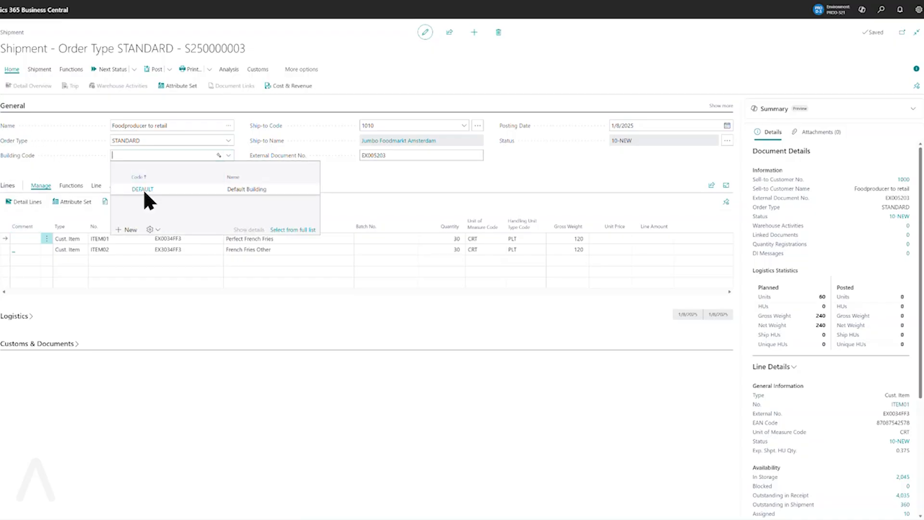
pyautogui.click(178, 188)
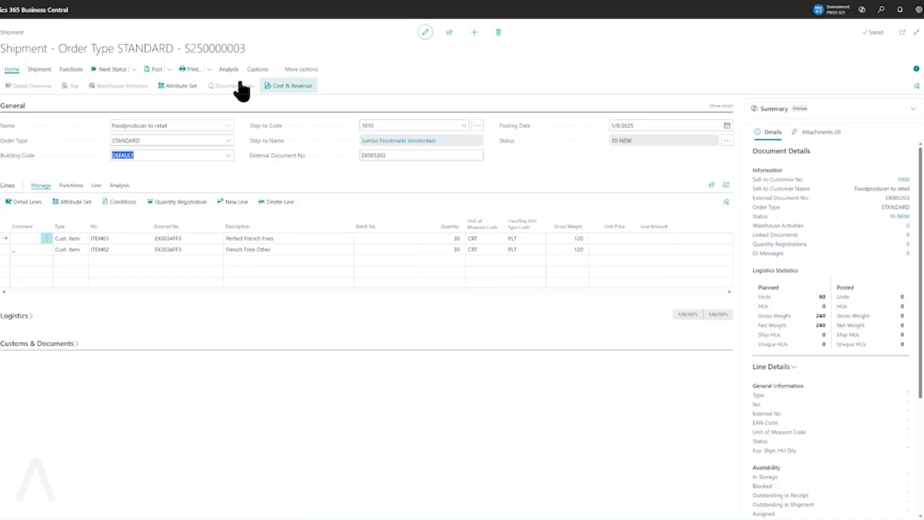
pyautogui.click(144, 153)
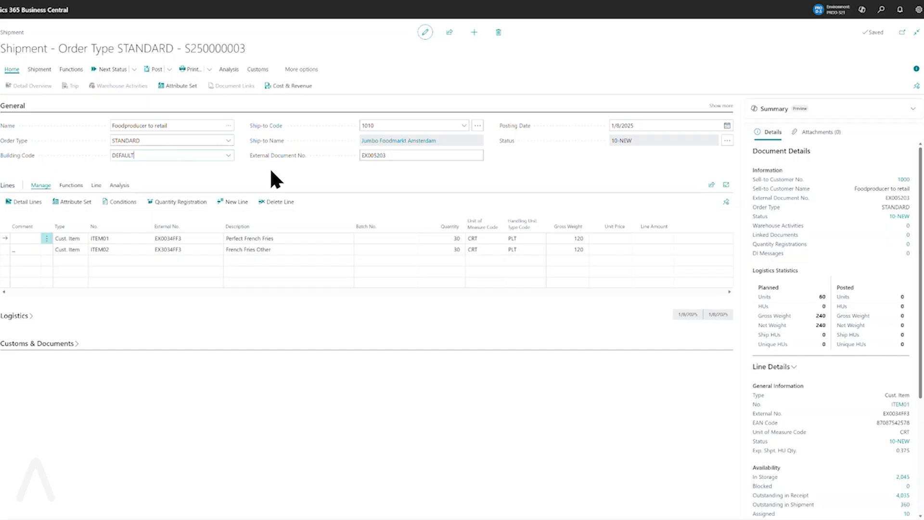
# Reveal the additional General fields and look through the available shipping agent codes without choosing one
pyautogui.click(406, 153)
pyautogui.click(721, 106)
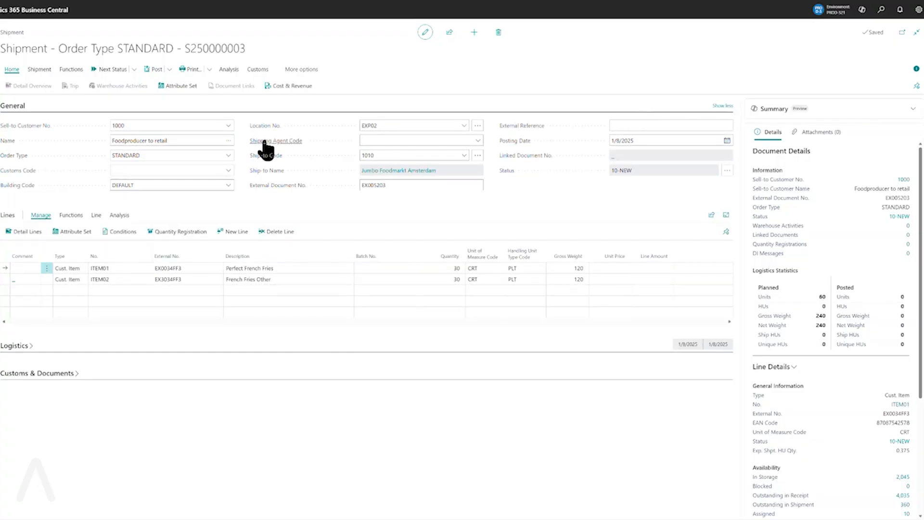
pyautogui.click(380, 139)
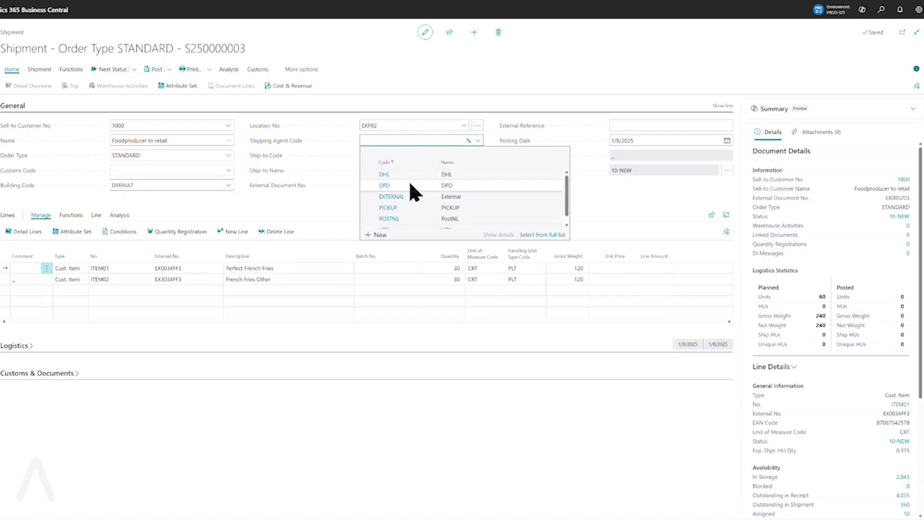
pyautogui.scroll(-1, 467, 183)
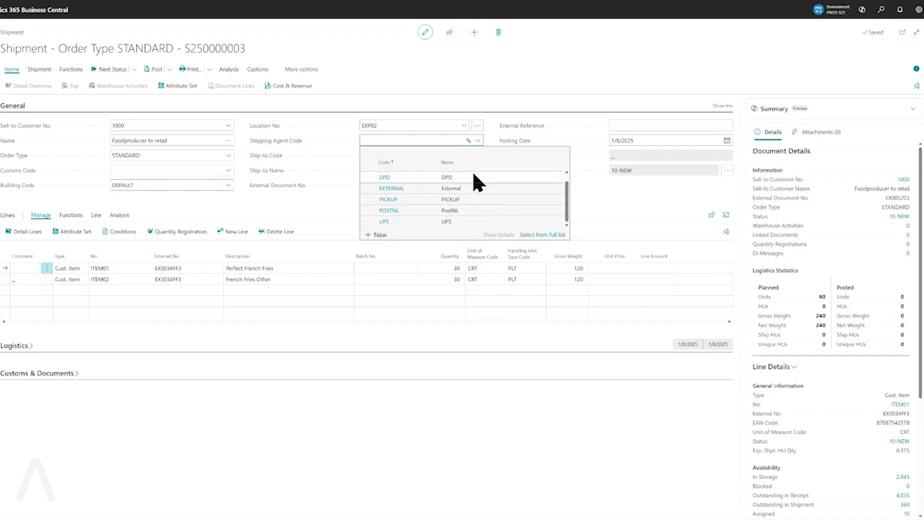
pyautogui.click(587, 197)
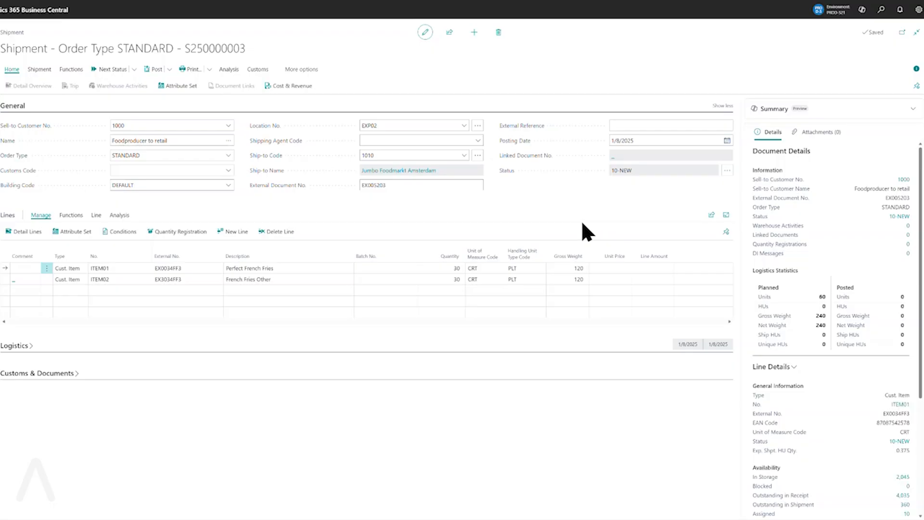
# Expand the Logistics section with all its announced, planned, arrived and departed date and time fields
pyautogui.click(19, 350)
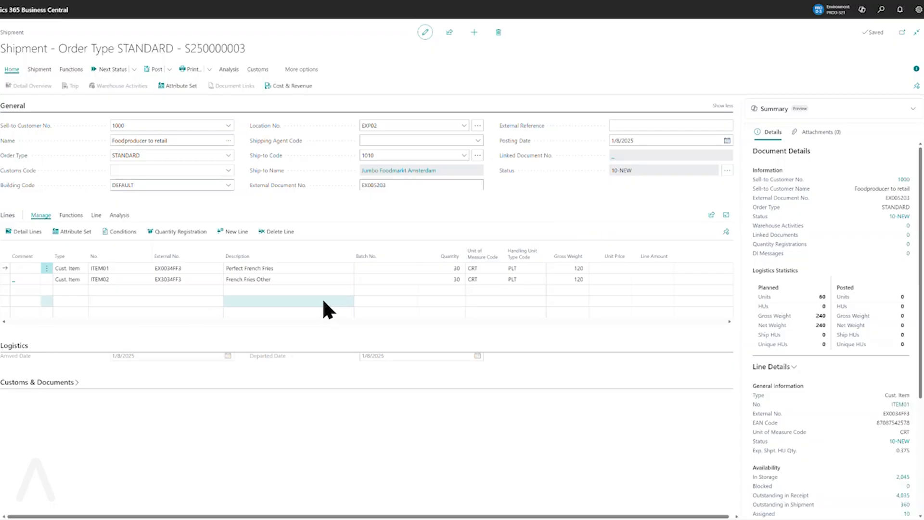
pyautogui.click(144, 364)
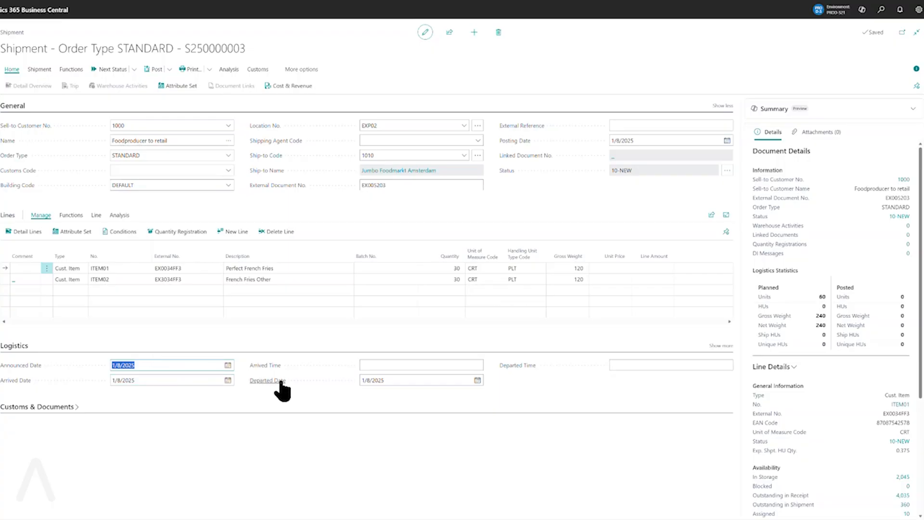
pyautogui.click(722, 346)
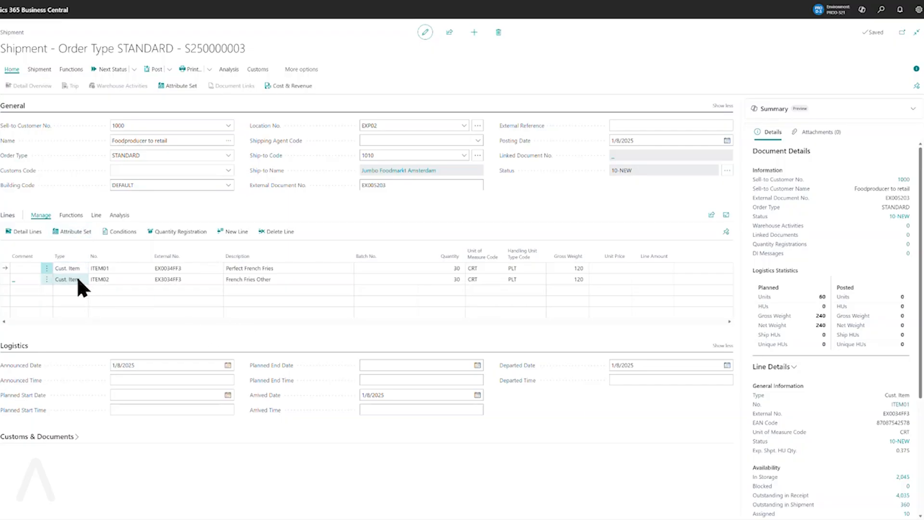
# Check the detail lines of the ITEM01 line and review the shipment's logistics statistics and item availability
pyautogui.click(34, 233)
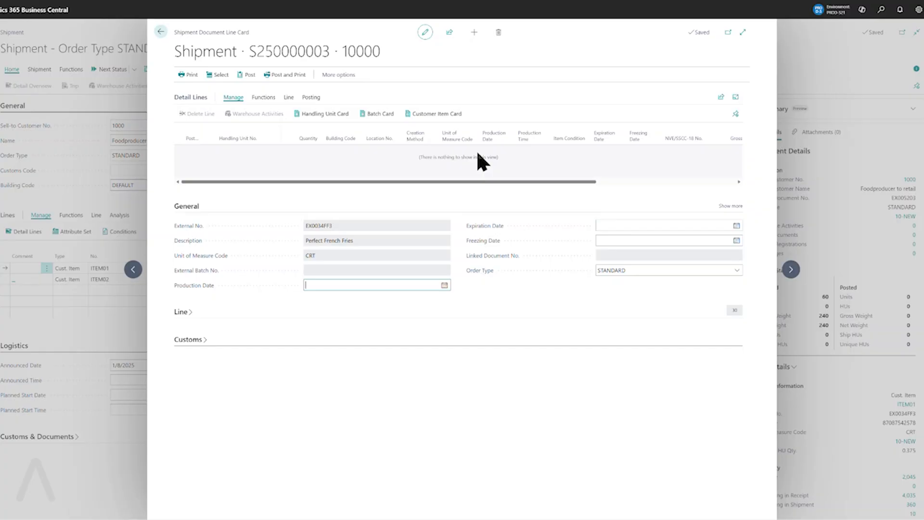
pyautogui.press('Escape')
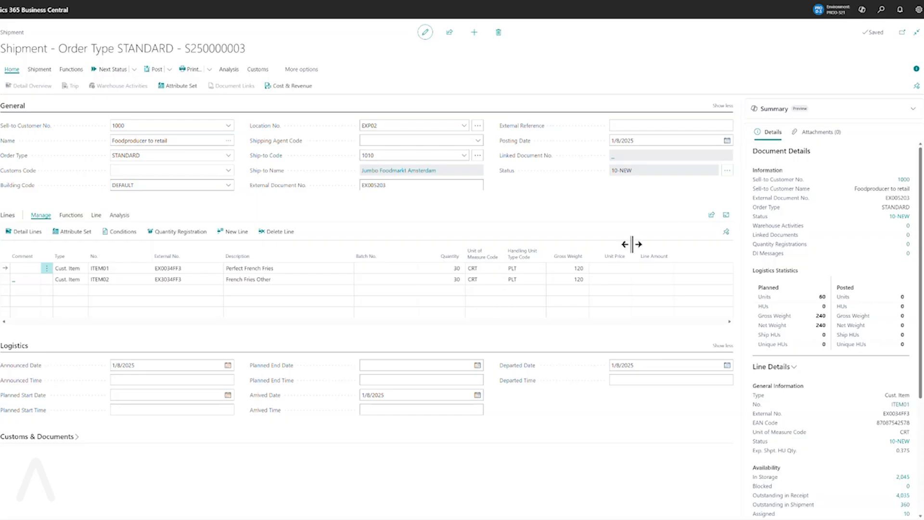
pyautogui.scroll(-1, 880, 285)
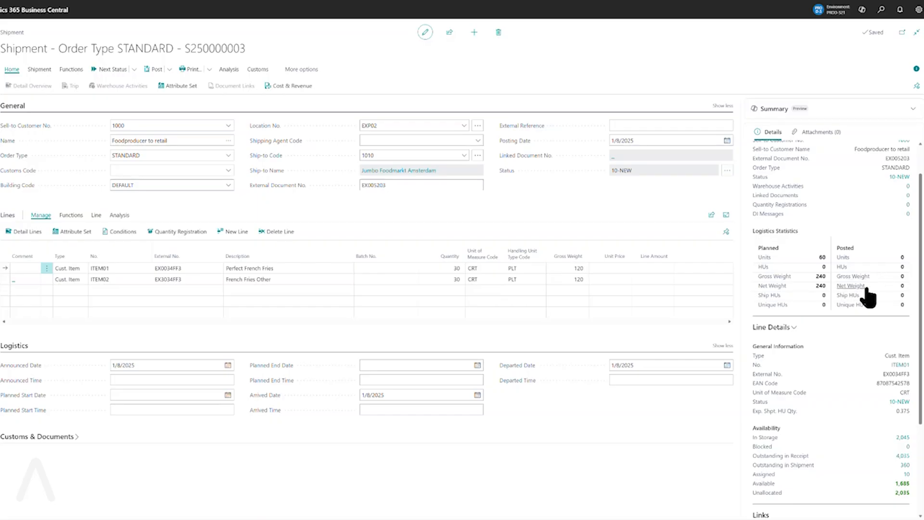
pyautogui.scroll(-2, 878, 284)
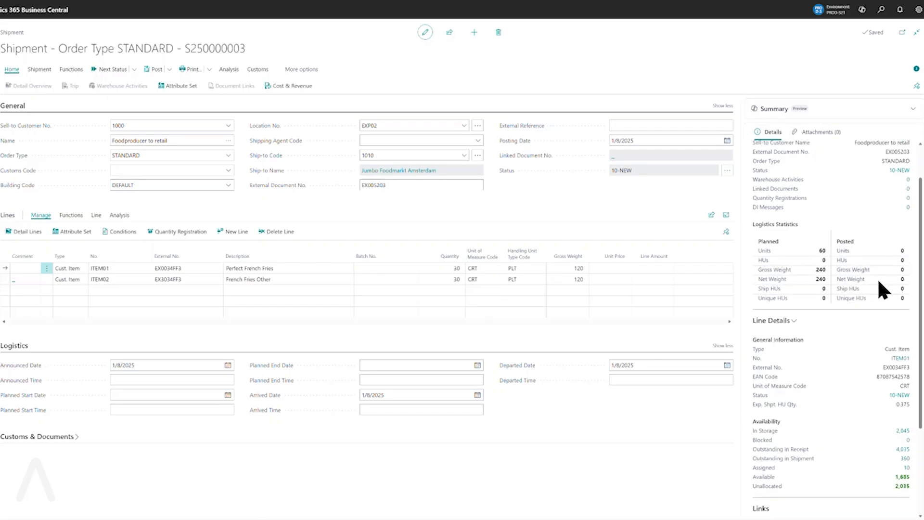
pyautogui.scroll(-1, 875, 322)
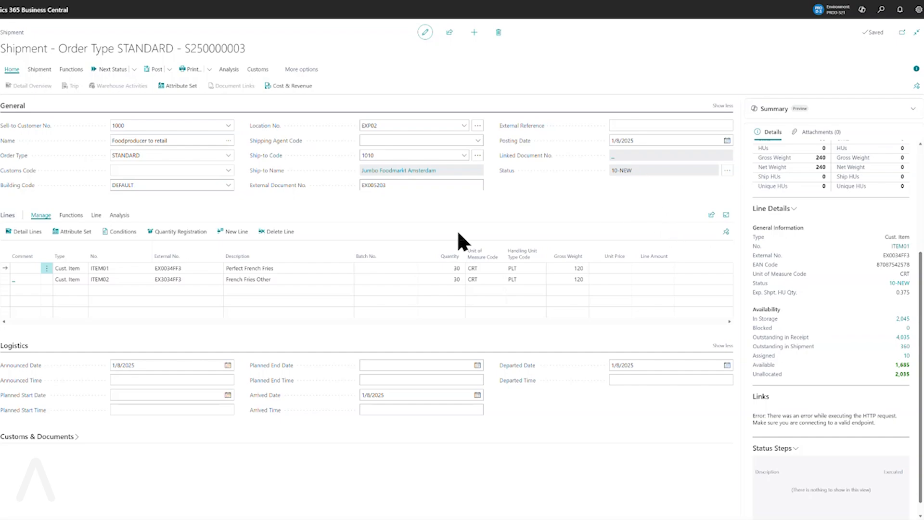
# Open the handling unit assignment for the Perfect French Fries line from its detail lines, in expanded view
pyautogui.click(286, 267)
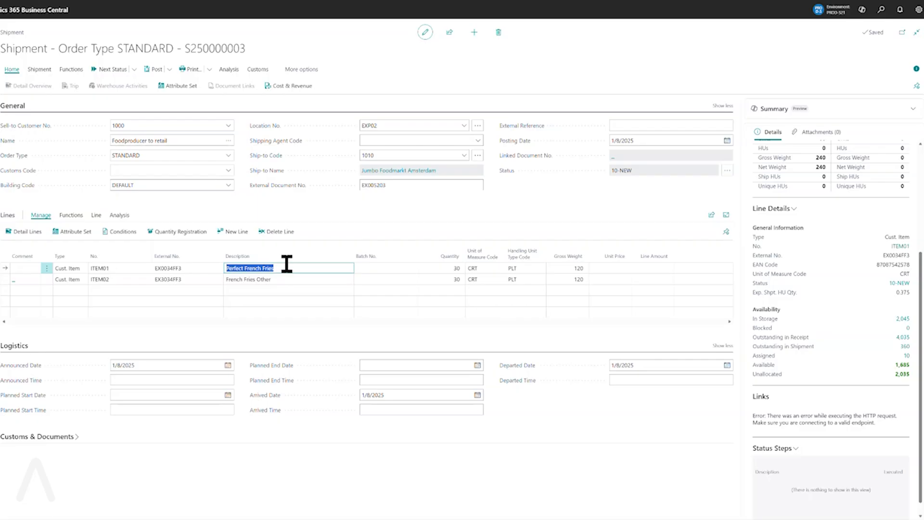
pyautogui.click(38, 232)
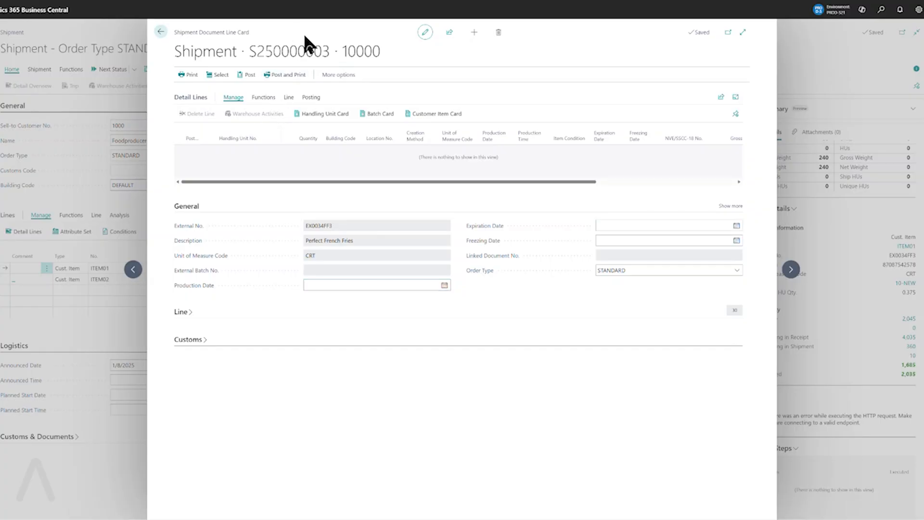
pyautogui.click(742, 31)
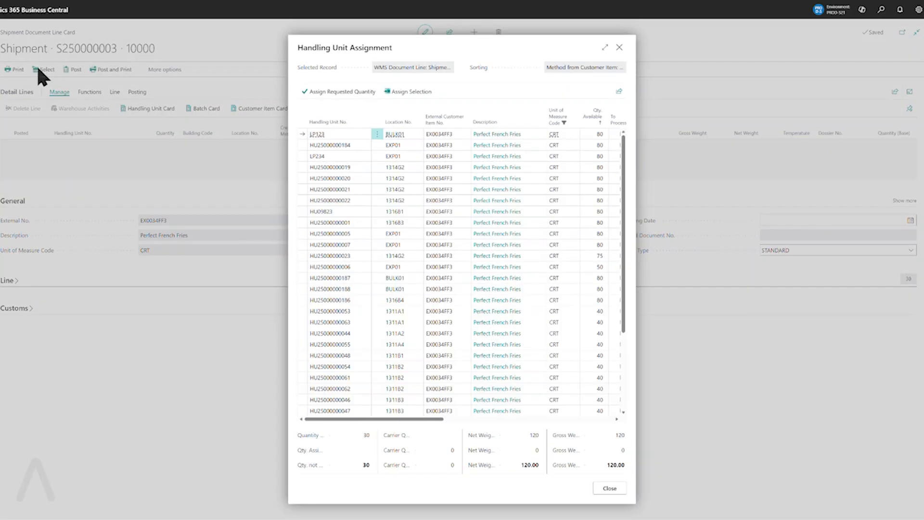
pyautogui.click(604, 47)
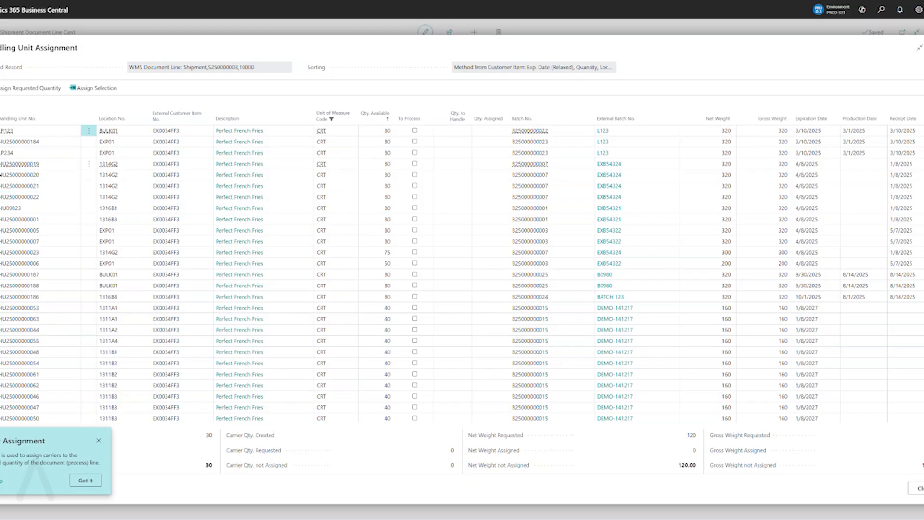
# Examine the handling units available for Perfect French Fries down to the end of the assignment list
pyautogui.click(0, 166)
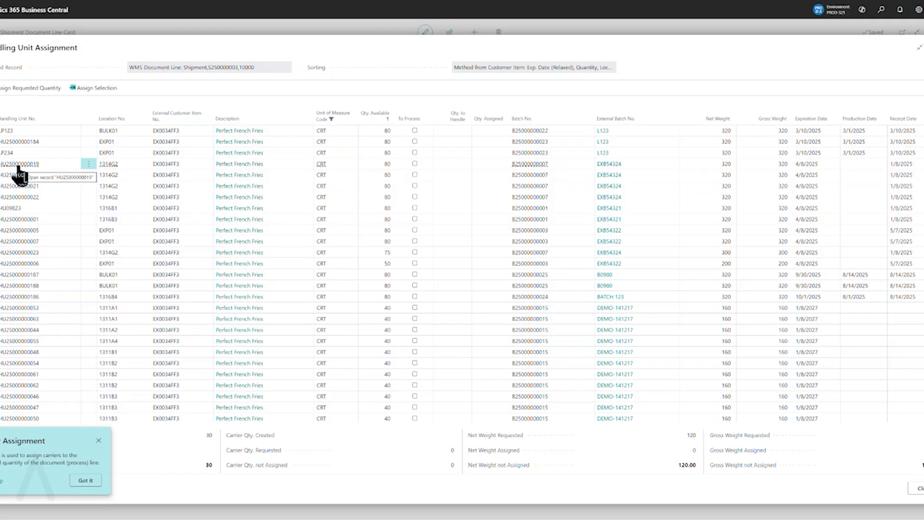
pyautogui.scroll(-3, 54, 243)
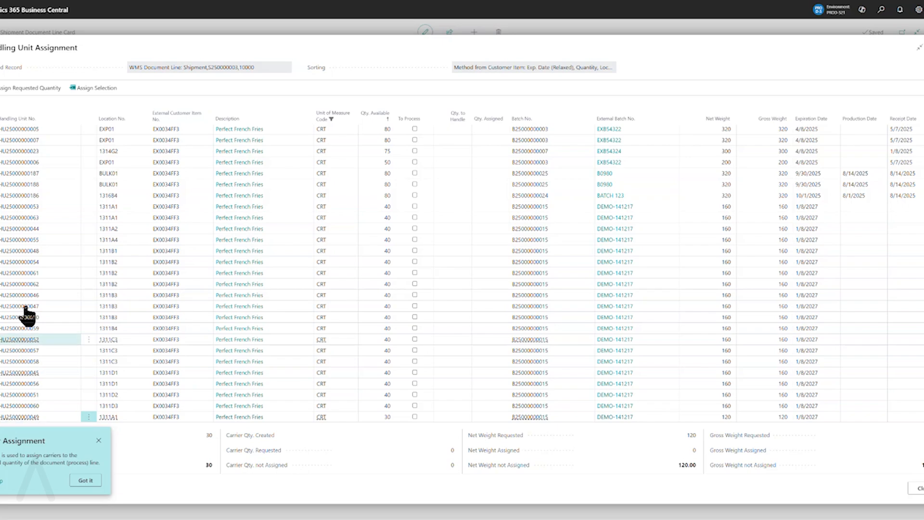
pyautogui.rightClick(19, 339)
pyautogui.click(56, 55)
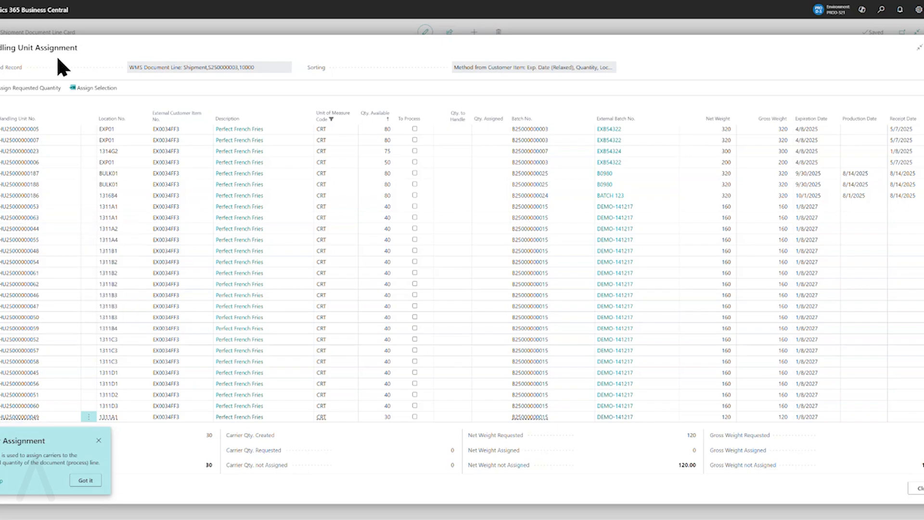
# Try assigning the requested 30 CRT of Perfect French Fries automatically to the first handling unit in BULK01
pyautogui.click(34, 90)
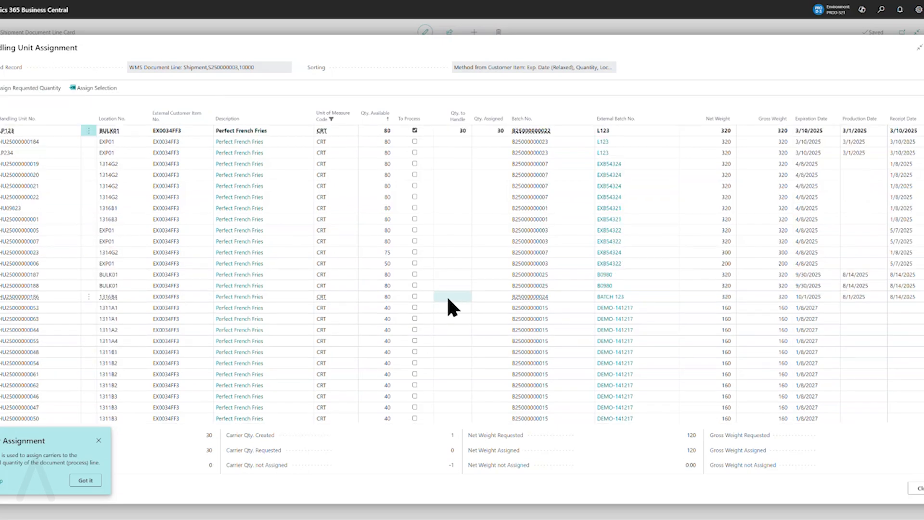
pyautogui.press('Tab')
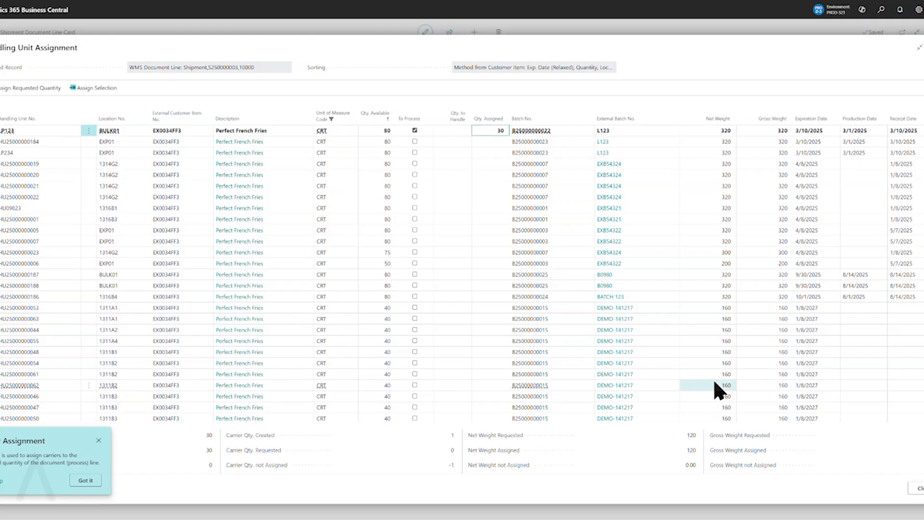
pyautogui.press('Down')
pyautogui.scroll(-3, 183, 344)
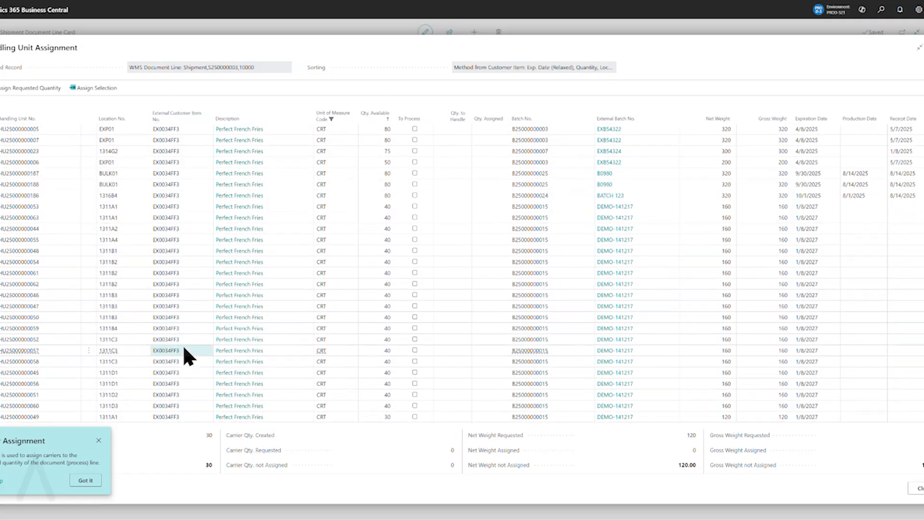
pyautogui.click(19, 417)
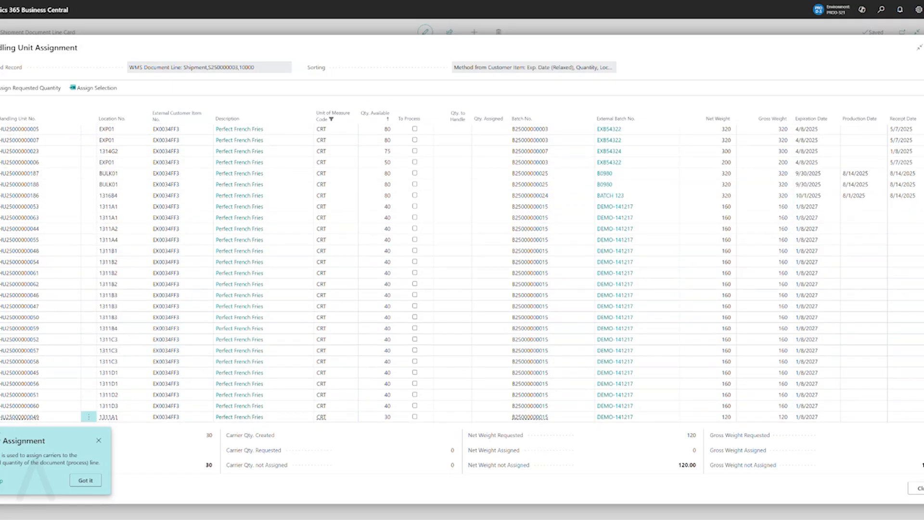
pyautogui.click(98, 439)
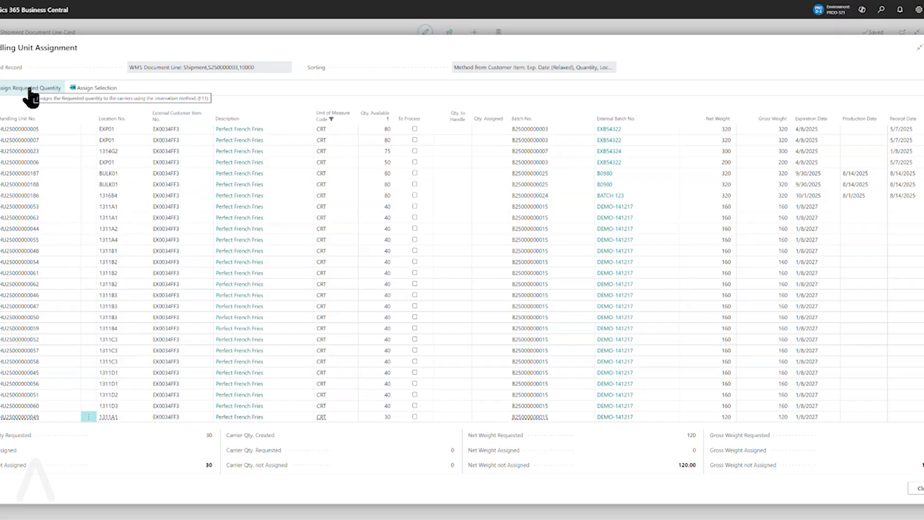
pyautogui.click(110, 89)
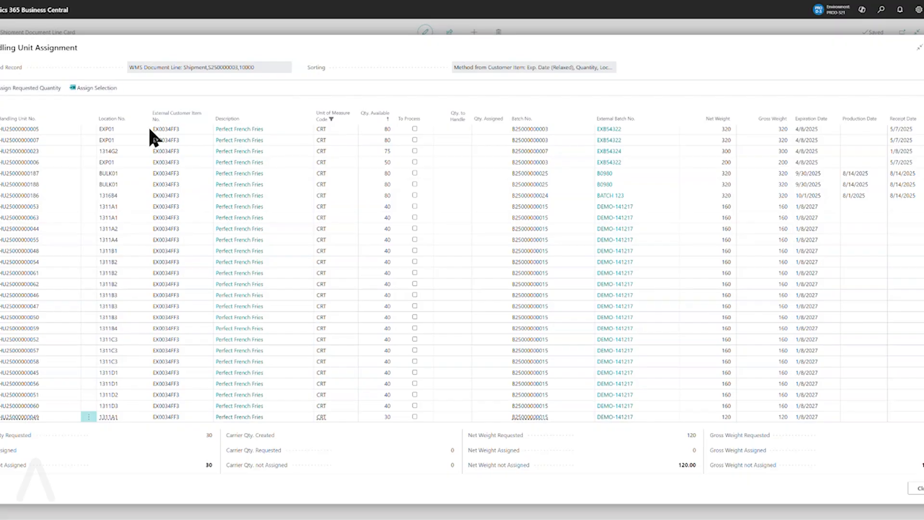
pyautogui.scroll(-3, 418, 288)
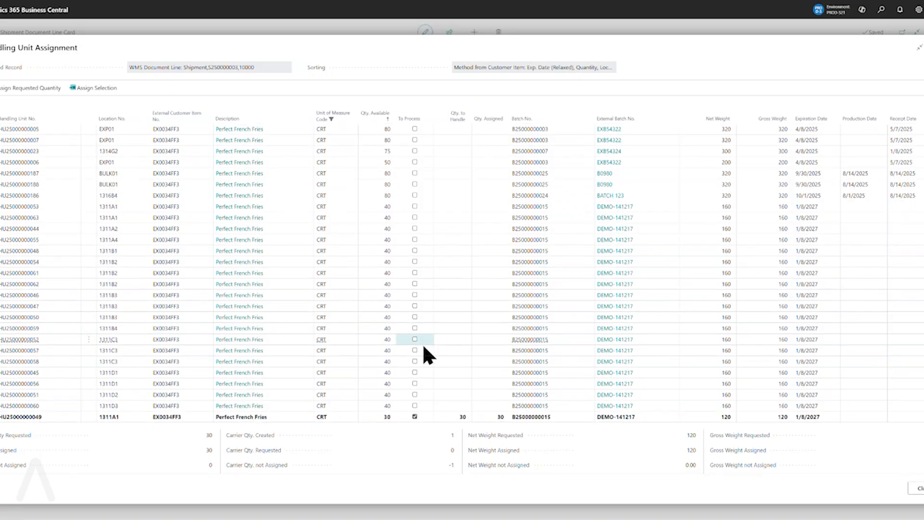
pyautogui.click(185, 417)
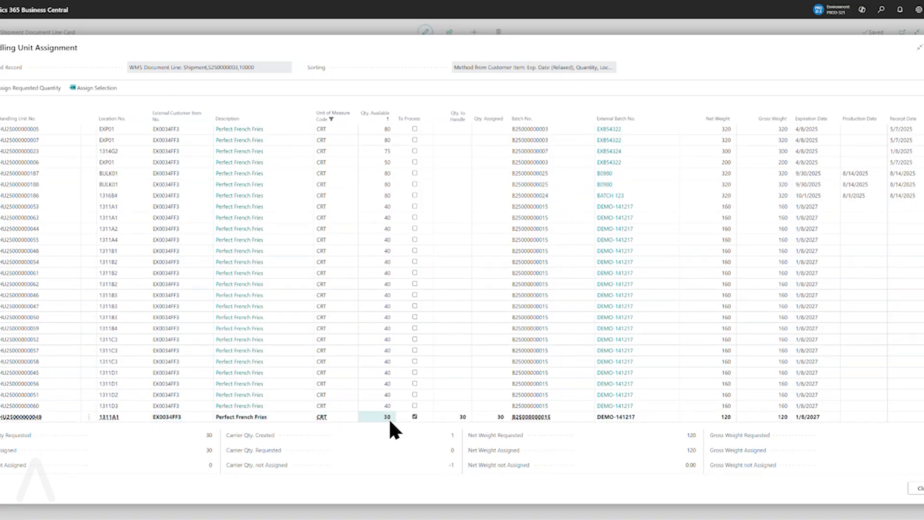
pyautogui.click(102, 418)
pyautogui.click(114, 417)
pyautogui.click(318, 417)
pyautogui.click(918, 488)
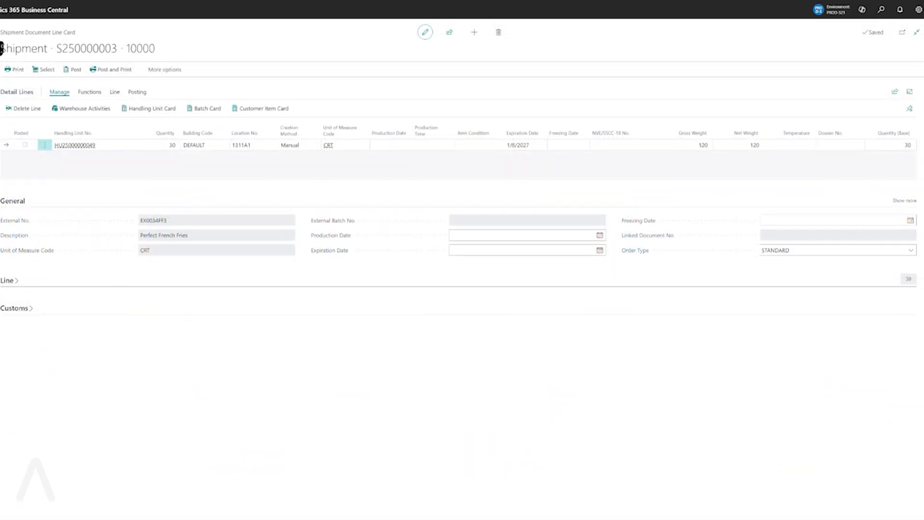
pyautogui.moveTo(4, 47); pyautogui.dragTo(144, 44)
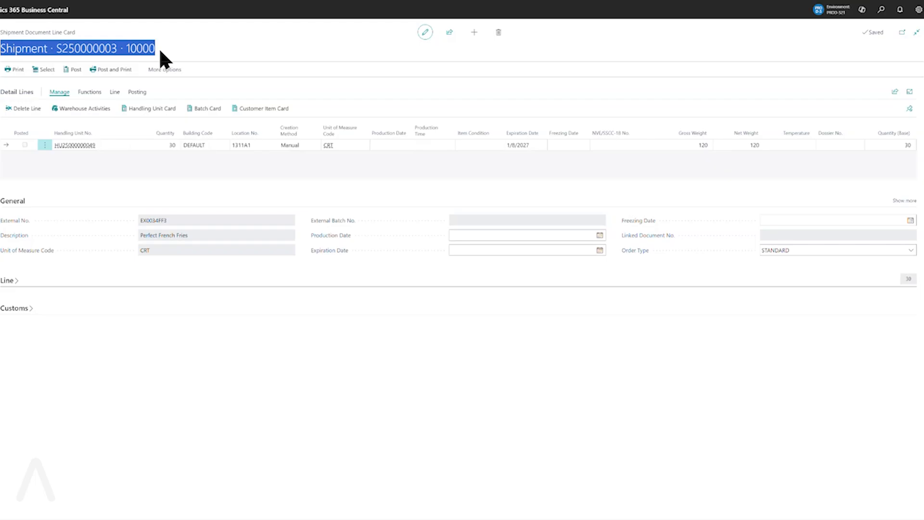
pyautogui.click(44, 48)
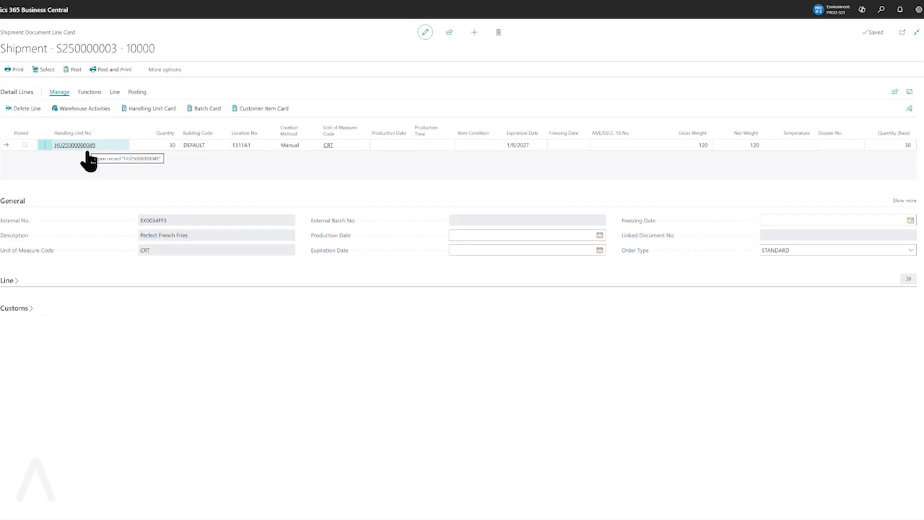
pyautogui.click(131, 94)
pyautogui.click(19, 110)
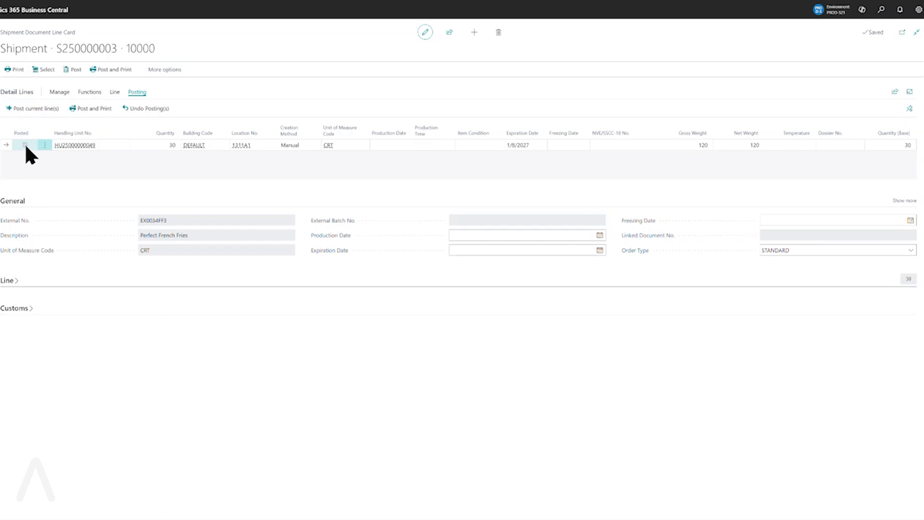
pyautogui.click(96, 146)
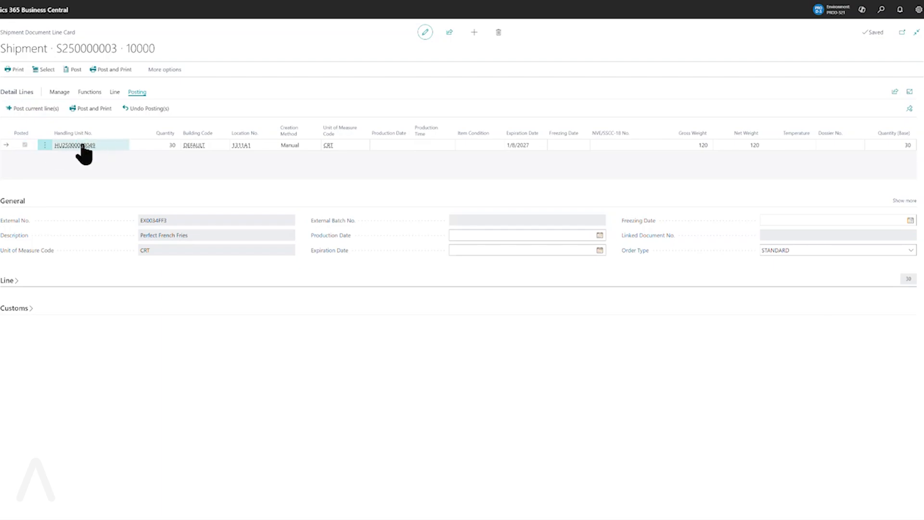
pyautogui.moveTo(83, 146)
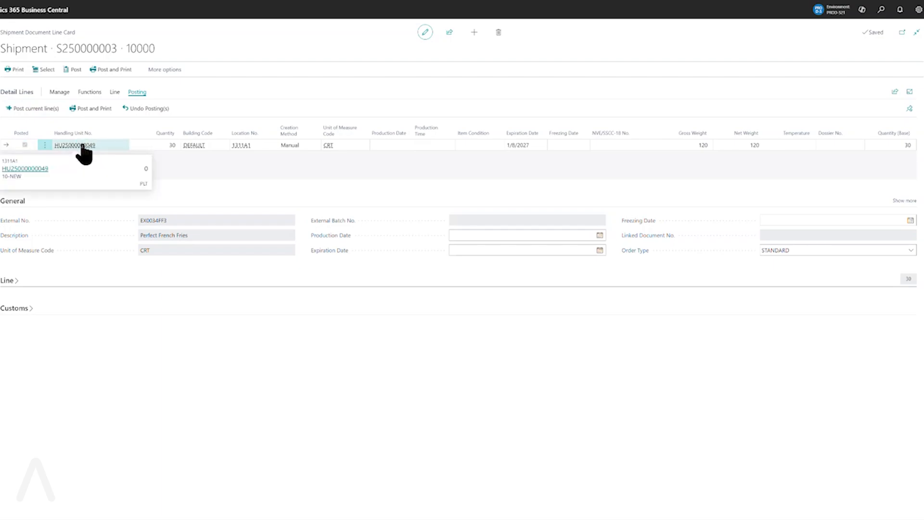
pyautogui.click(35, 169)
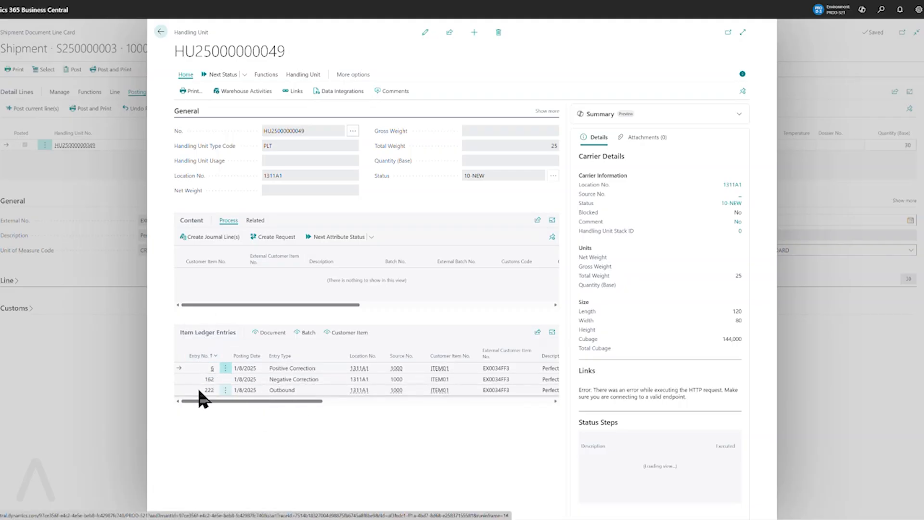
pyautogui.moveTo(286, 401); pyautogui.dragTo(454, 397)
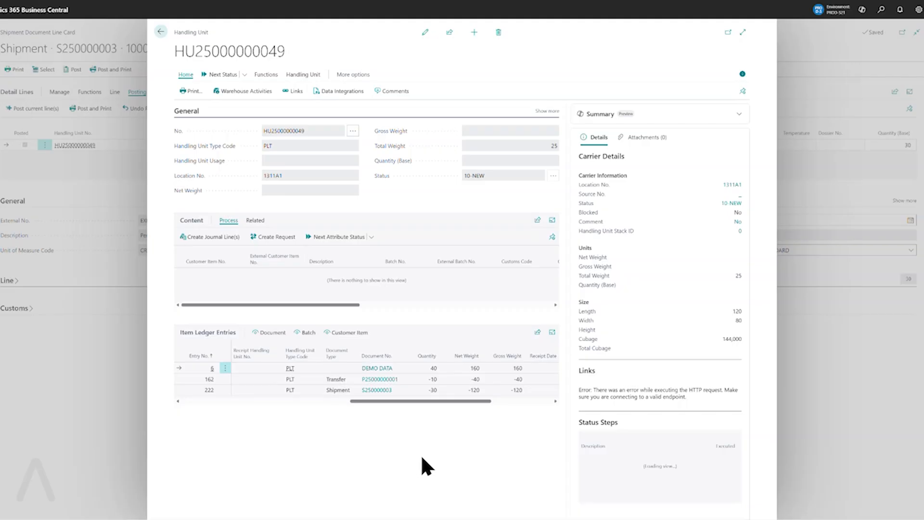
pyautogui.press('Escape')
# Search for the Handling Unit Content list and open it
pyautogui.click(880, 9)
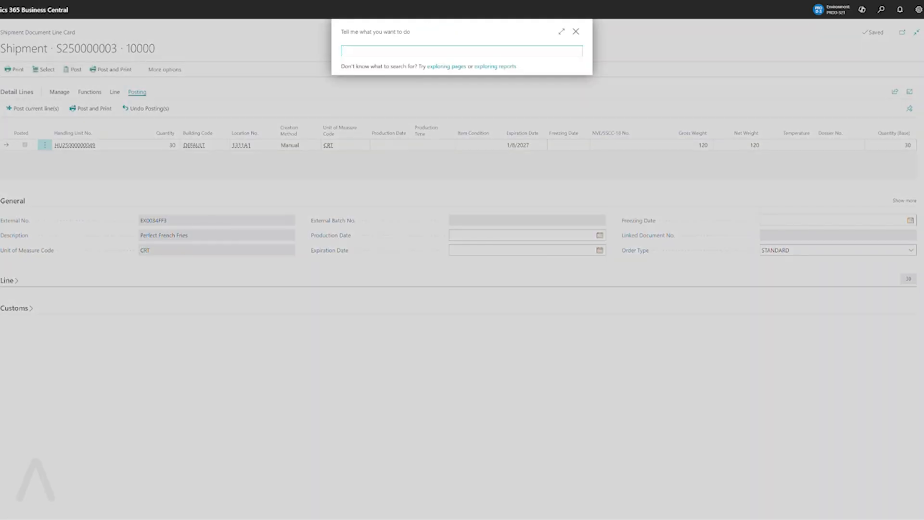
pyautogui.press('Escape')
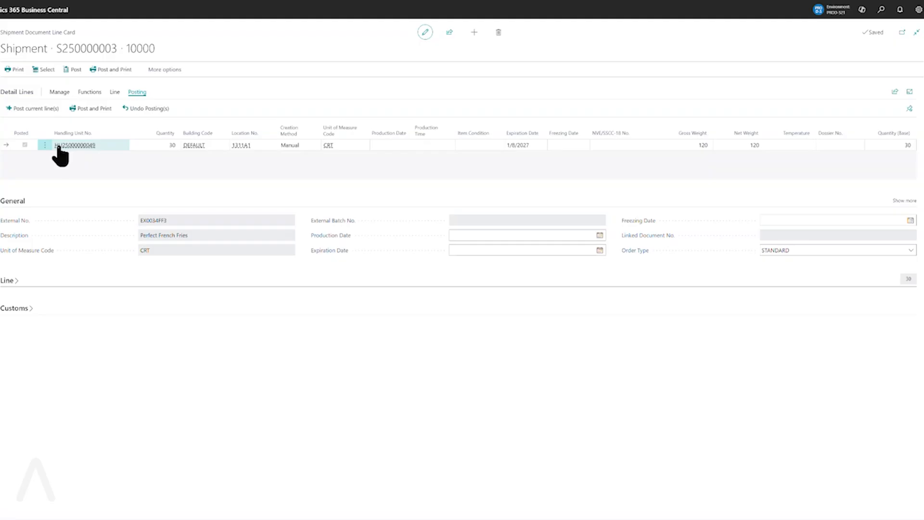
pyautogui.click(879, 11)
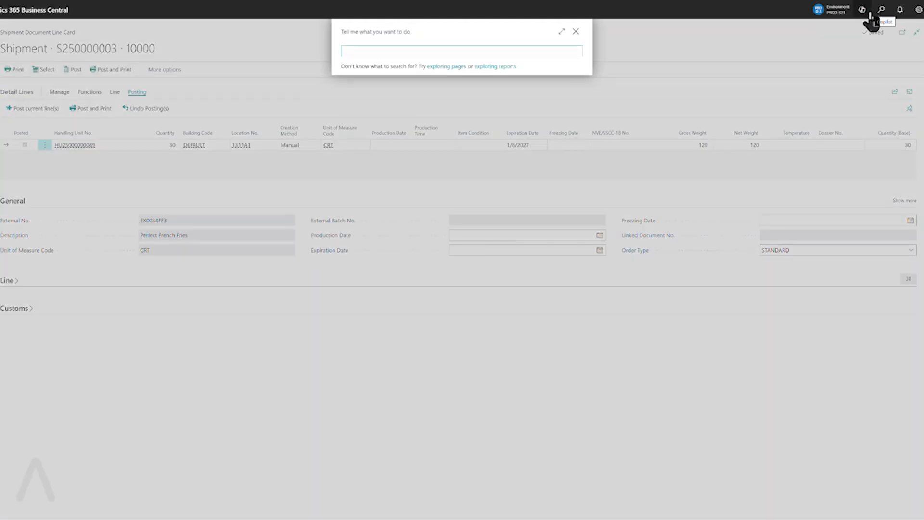
pyautogui.write('ha')
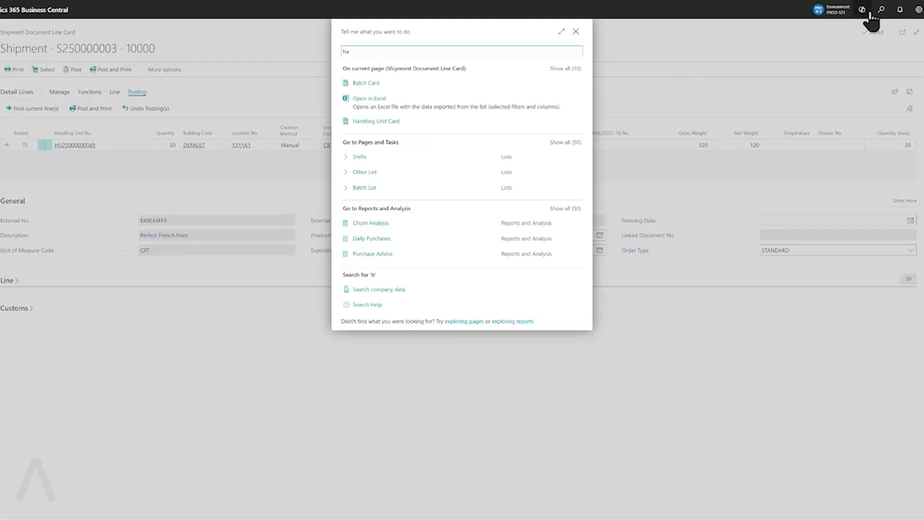
pyautogui.write('dndling')
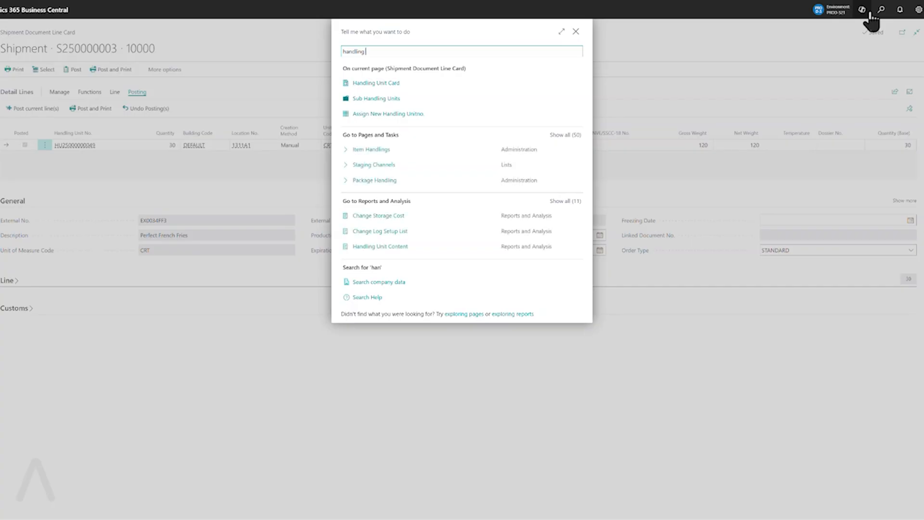
pyautogui.write(' Unit conte')
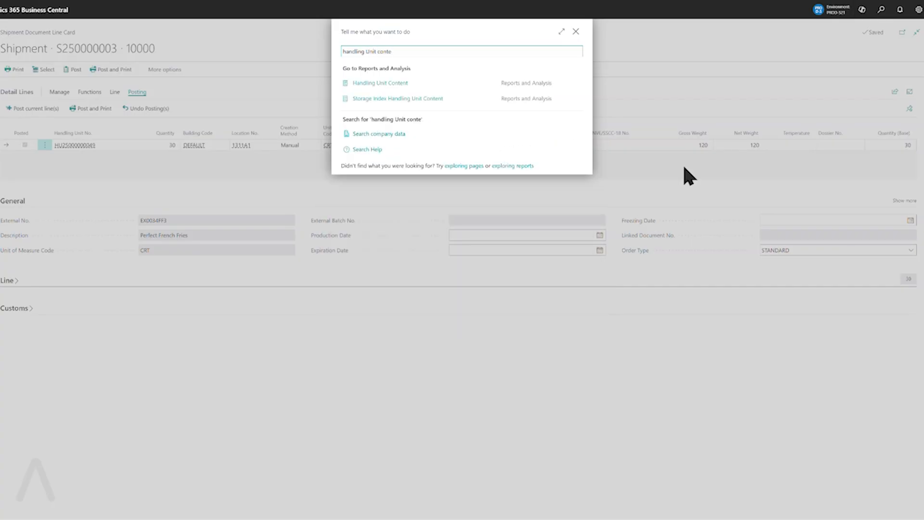
pyautogui.click(410, 84)
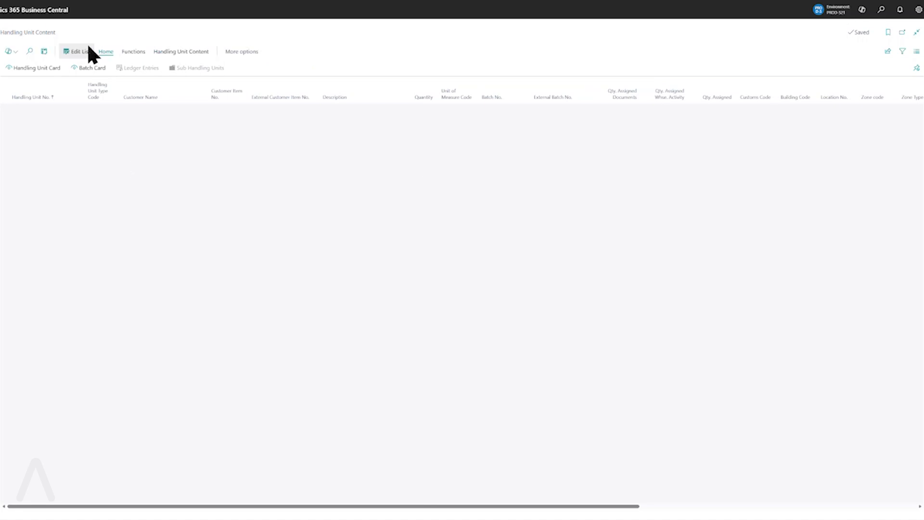
# Search the handling unit content list for *49 to check the shipped handling unit, and return to the shipment line
pyautogui.click(31, 52)
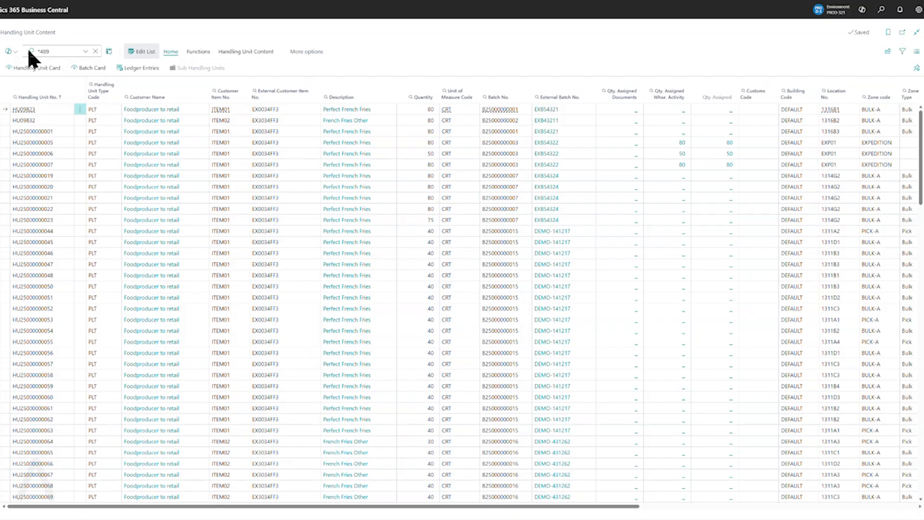
pyautogui.press('BackSpace')
pyautogui.press('BackSpace')
pyautogui.write('8')
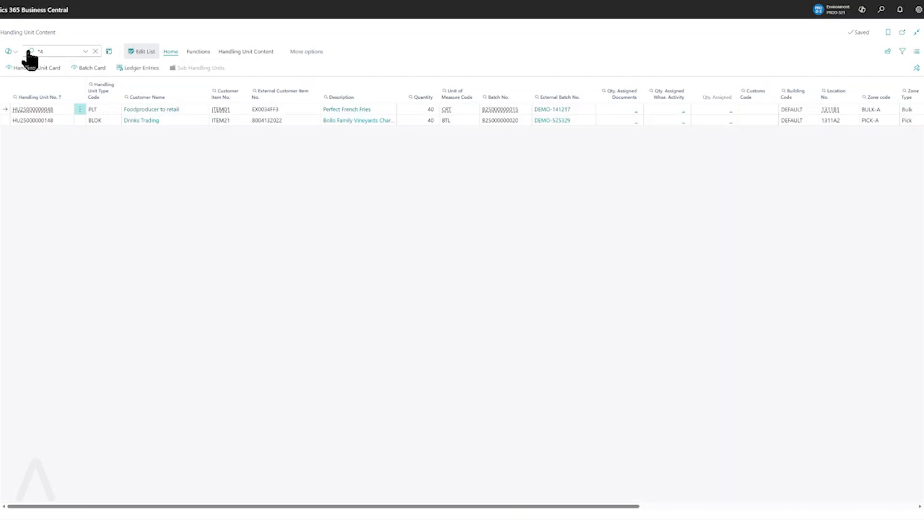
pyautogui.write('98')
pyautogui.press('BackSpace')
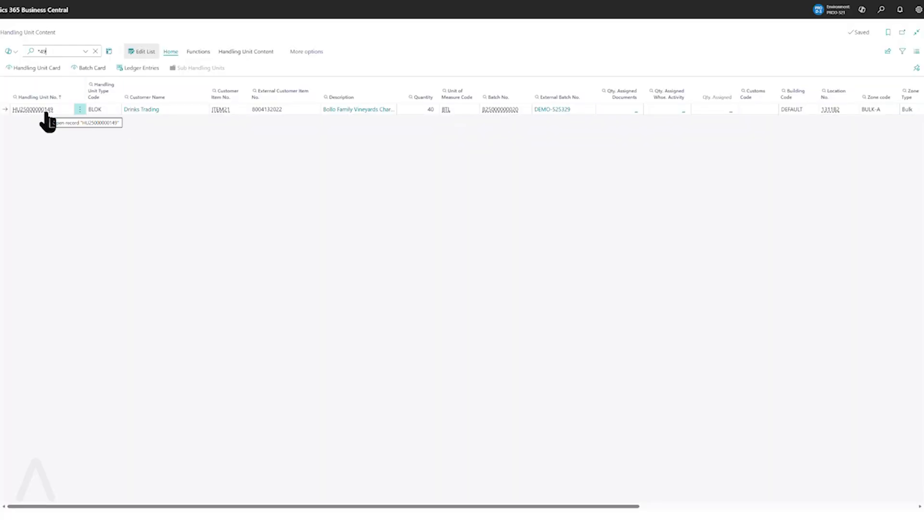
pyautogui.click(40, 51)
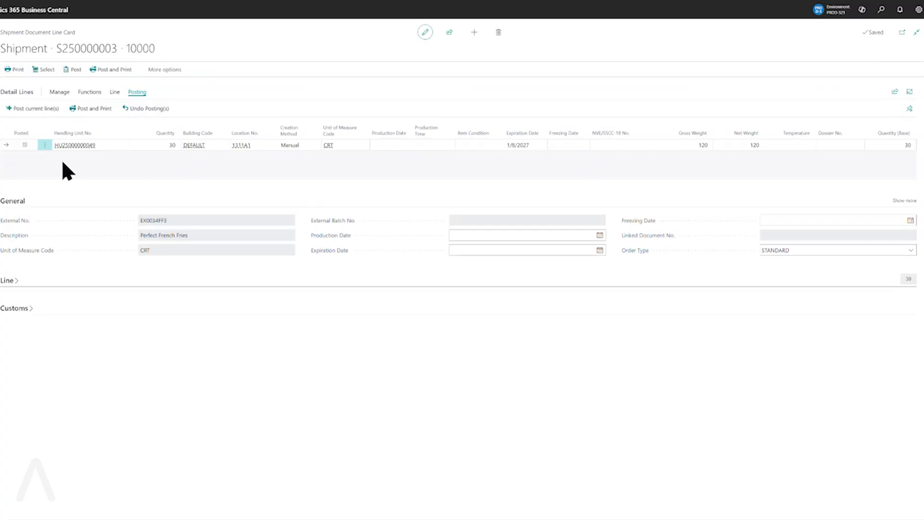
pyautogui.press('Escape')
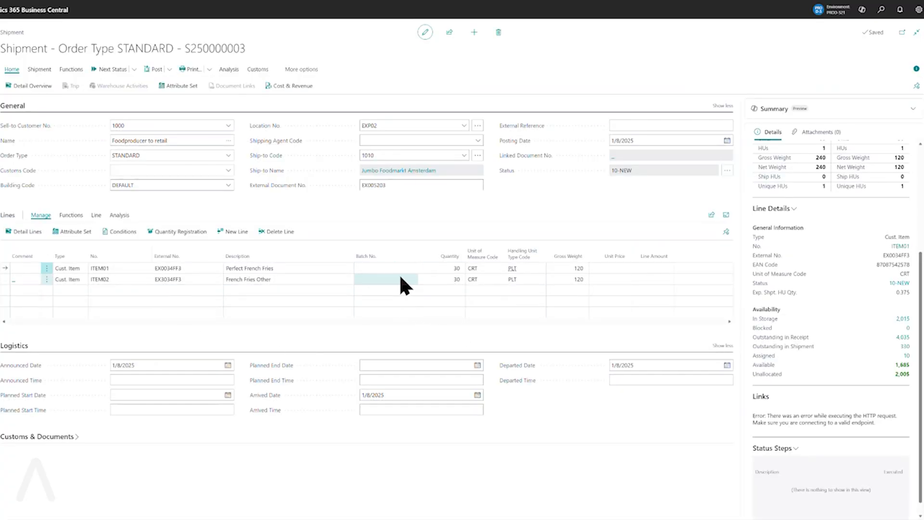
pyautogui.click(36, 231)
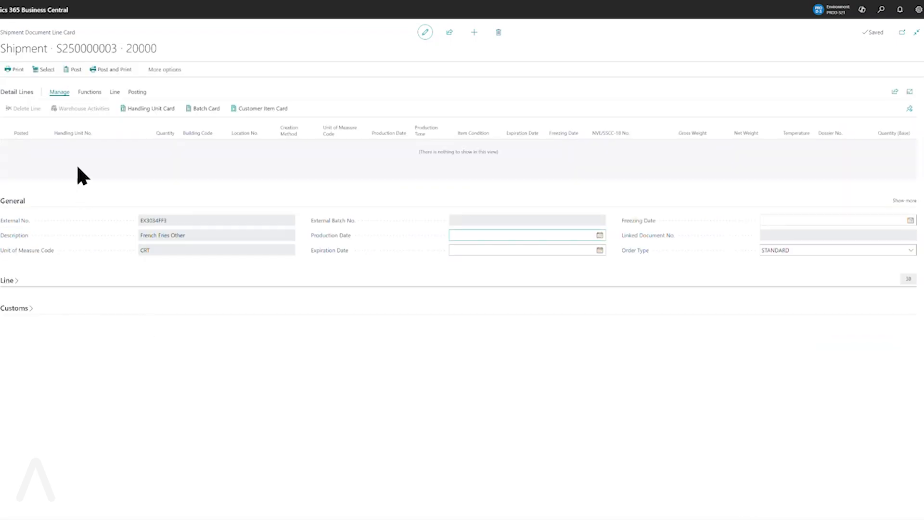
pyautogui.click(42, 71)
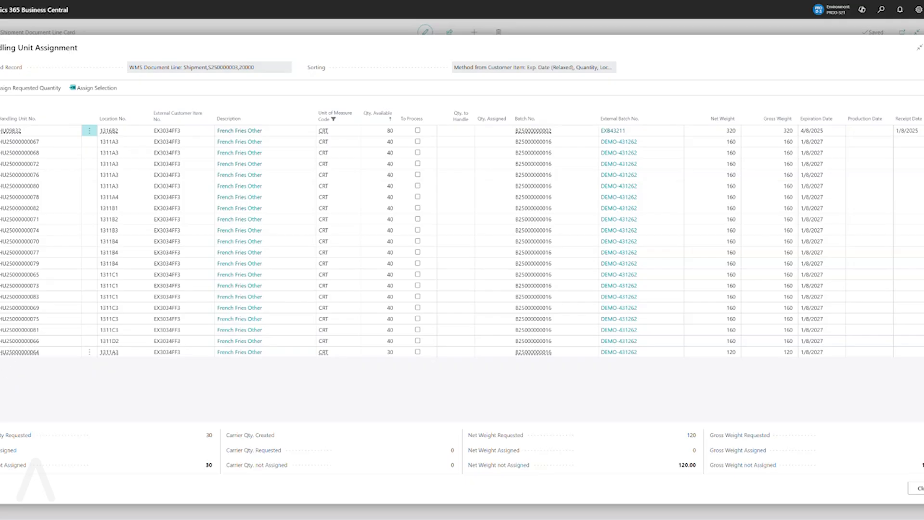
pyautogui.click(14, 353)
pyautogui.click(78, 88)
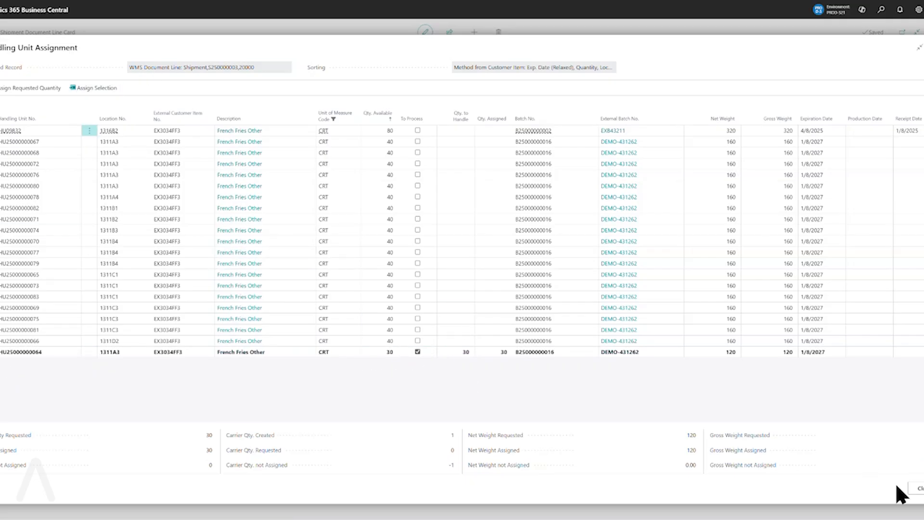
pyautogui.click(914, 488)
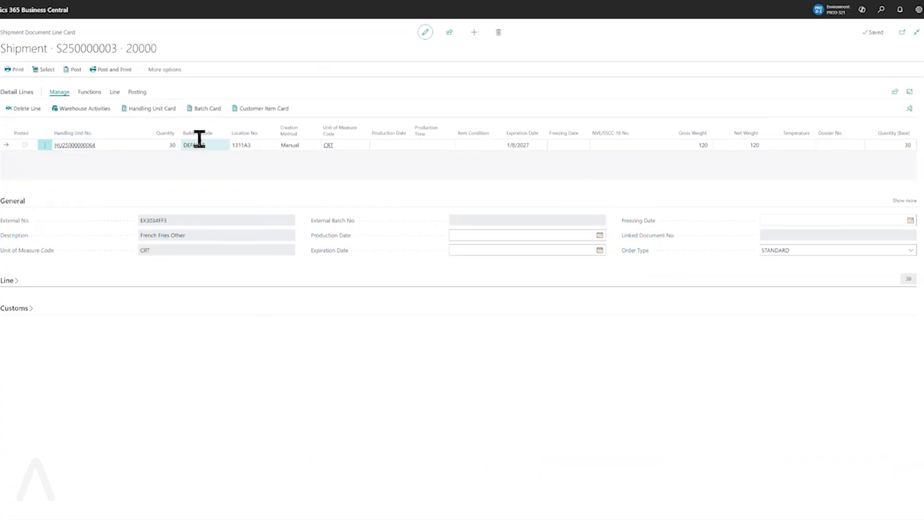
# Post the French Fries Other line, return to the shipment, and call up posting of the whole shipment but decline it
pyautogui.click(73, 69)
pyautogui.press('Escape')
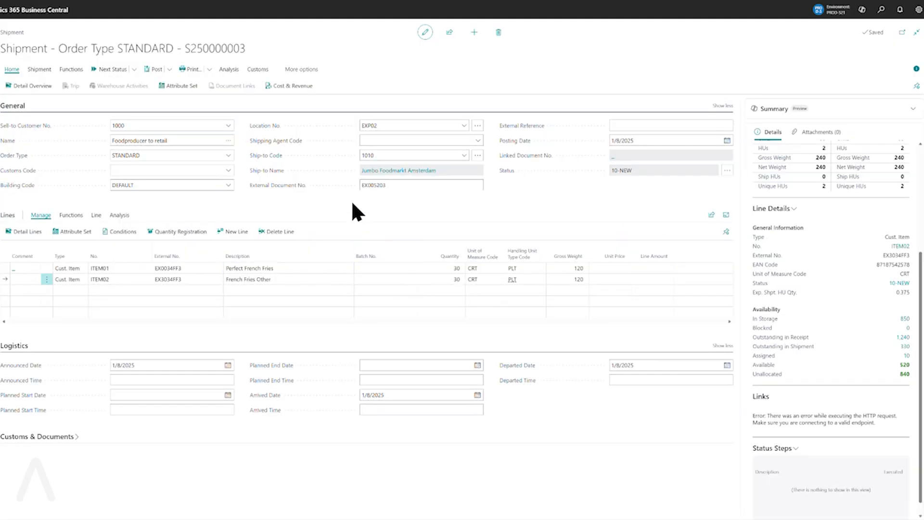
pyautogui.click(154, 70)
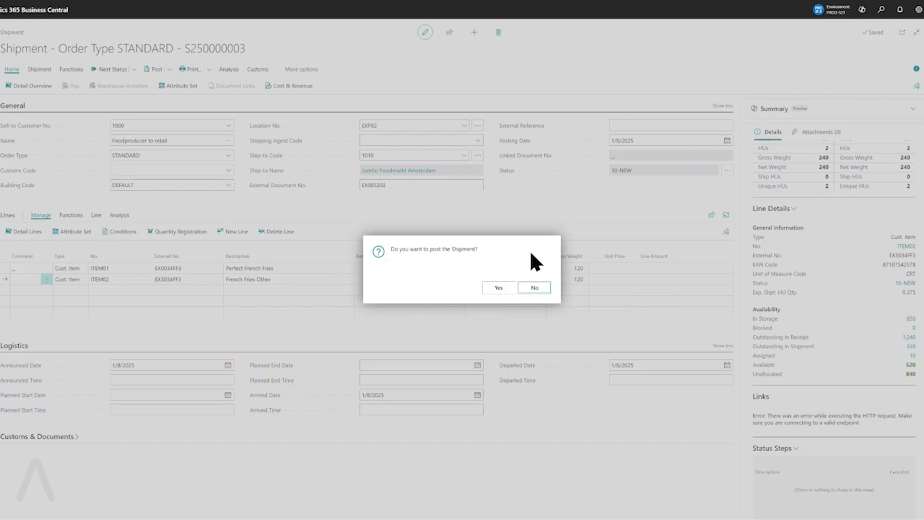
pyautogui.click(545, 288)
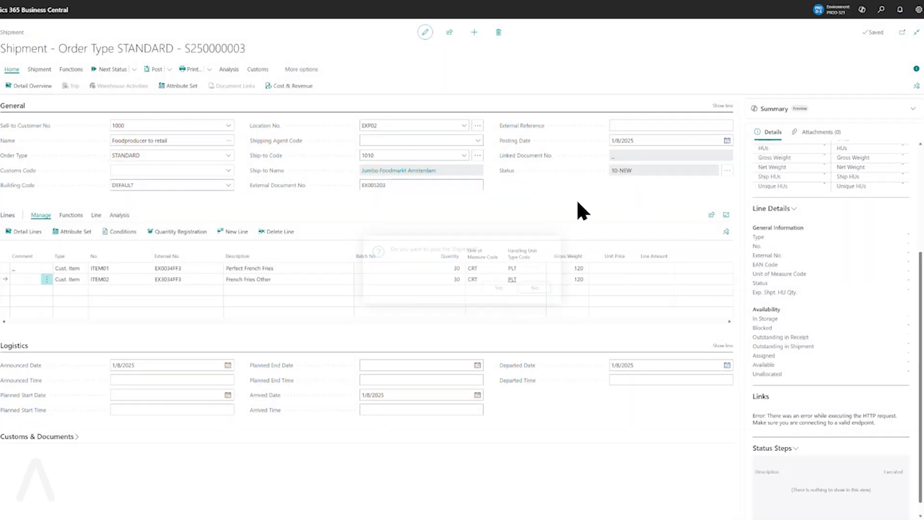